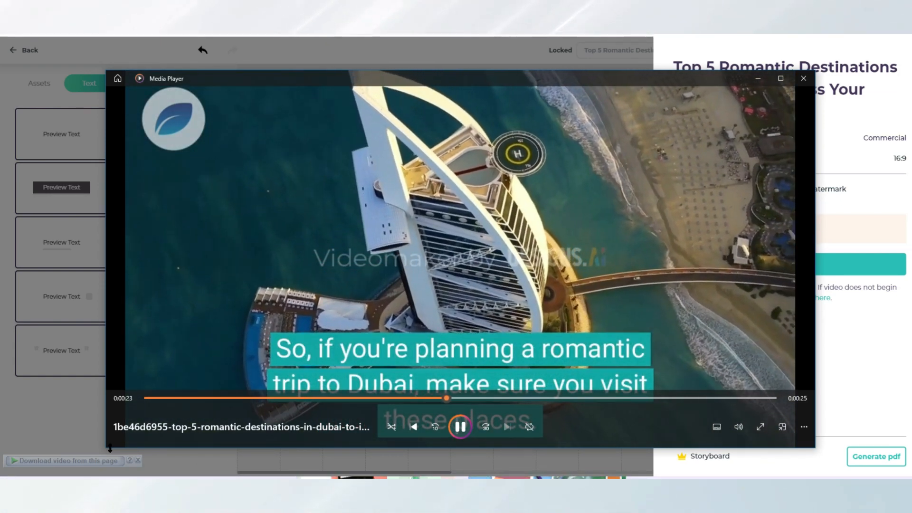
drag(113, 448, 123, 412)
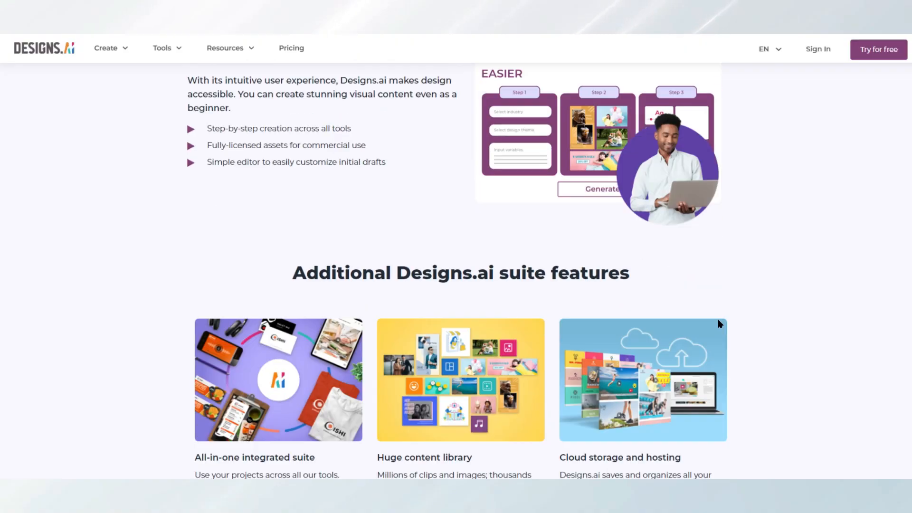
scroll(718, 323, down, 8)
scroll(719, 324, down, 18)
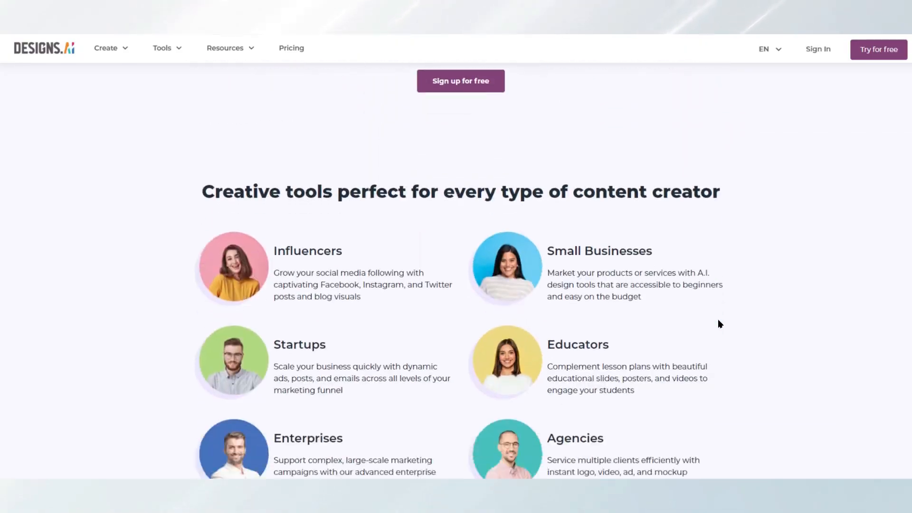
scroll(719, 323, down, 8)
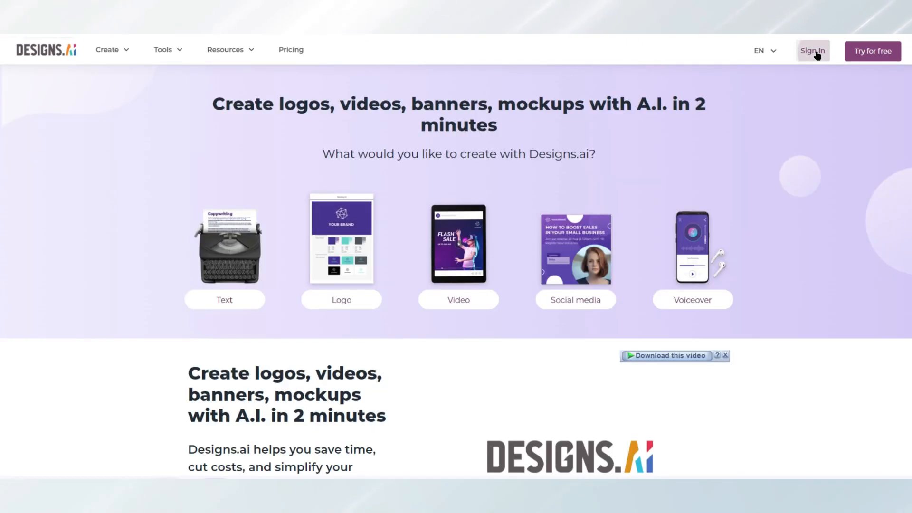
Sign in to Designs.ai and start a new Text To Video draft in Videomaker.
click(813, 51)
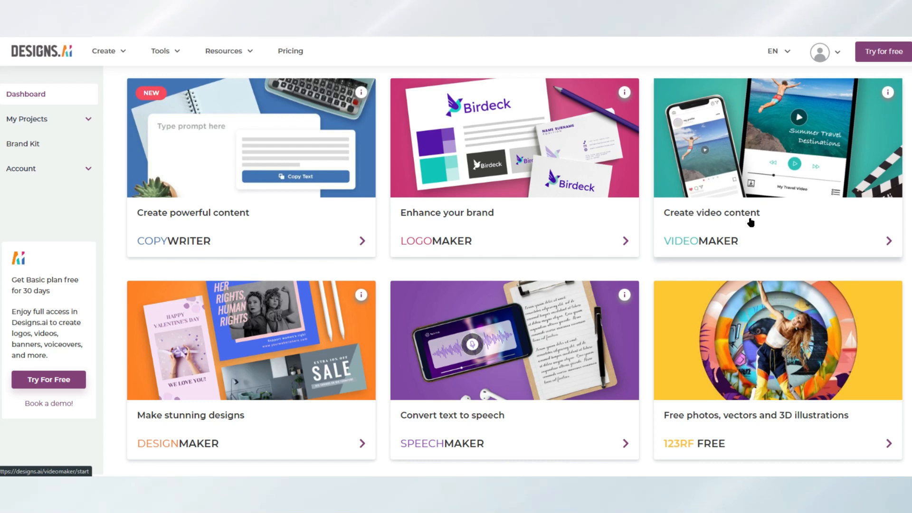
click(726, 215)
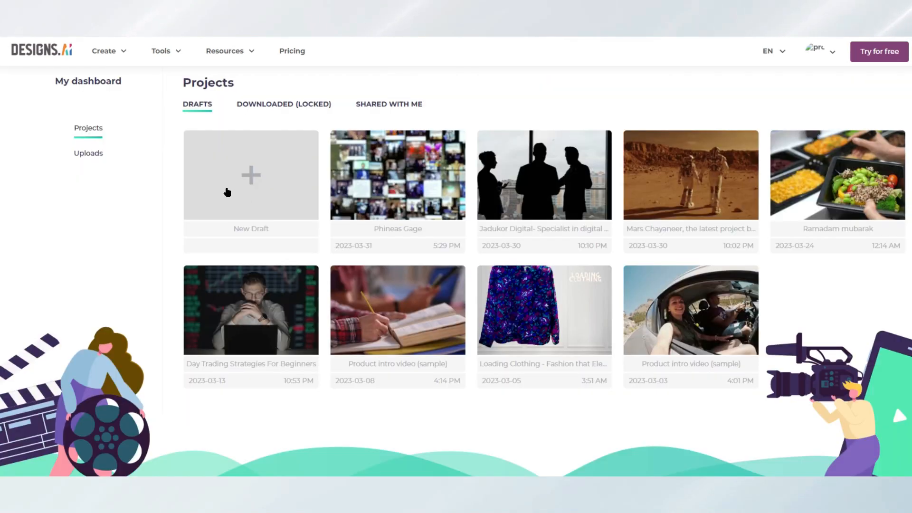
click(249, 179)
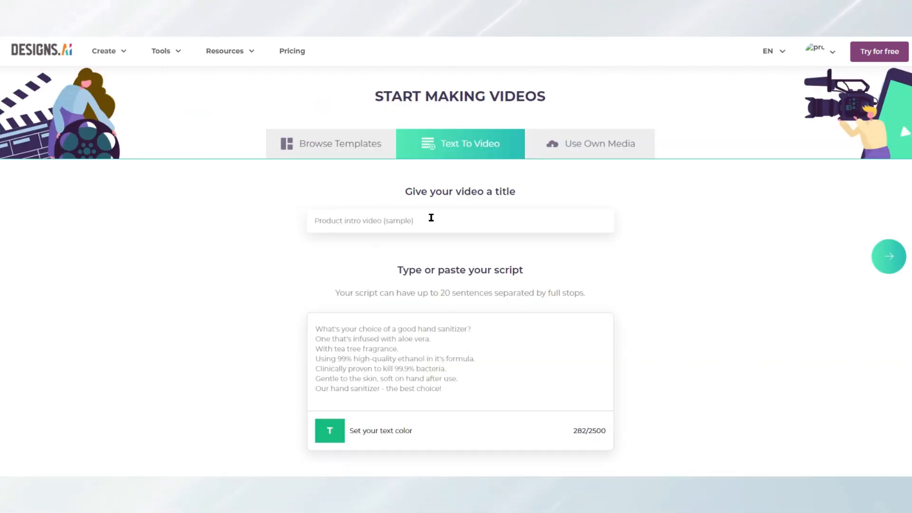
click(414, 219)
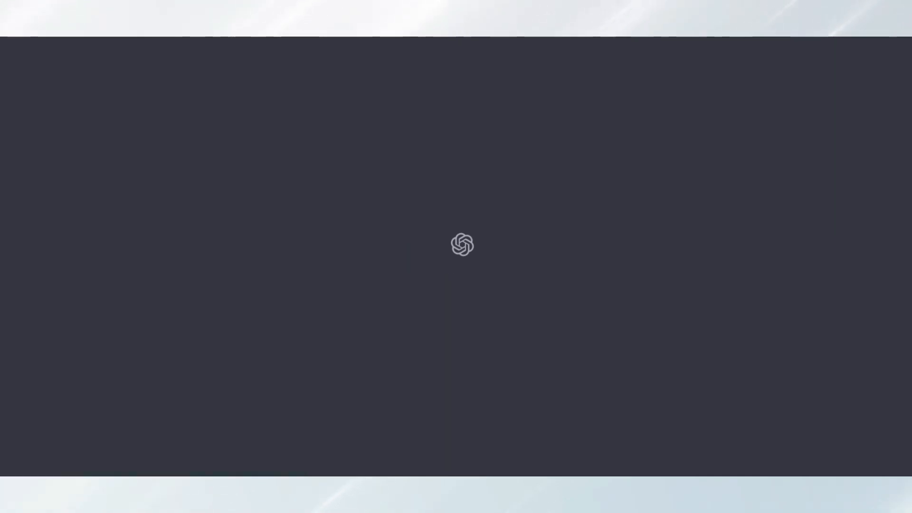
Switch to ChatGPT and log in to the account.
click(438, 232)
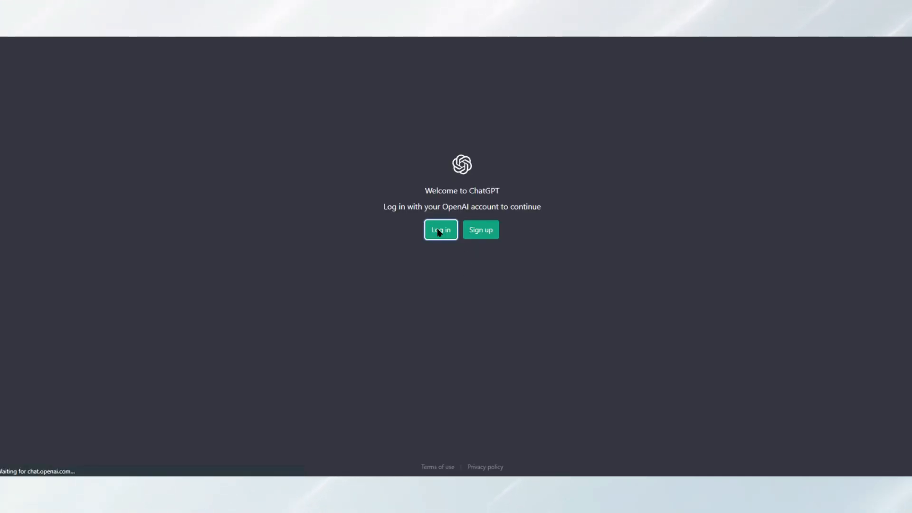
click(435, 325)
click(441, 250)
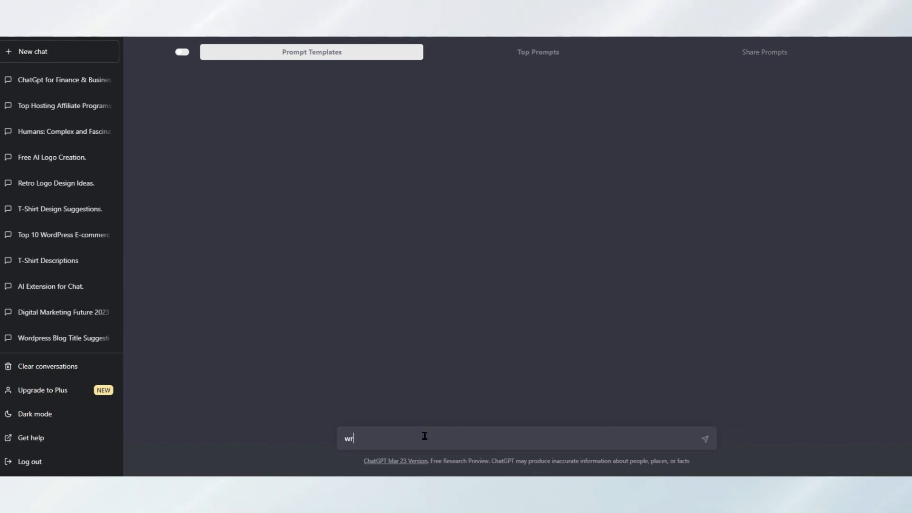
Send the prompt "write me 1 Min Script for a youtube video about top 5 destination in Dubai to Impress your Lover".
click(425, 436)
text(write )
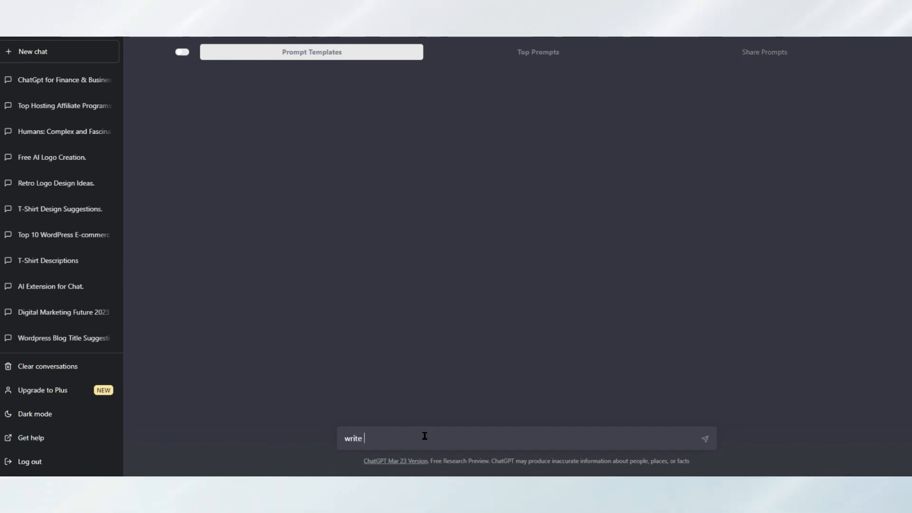
text(me)
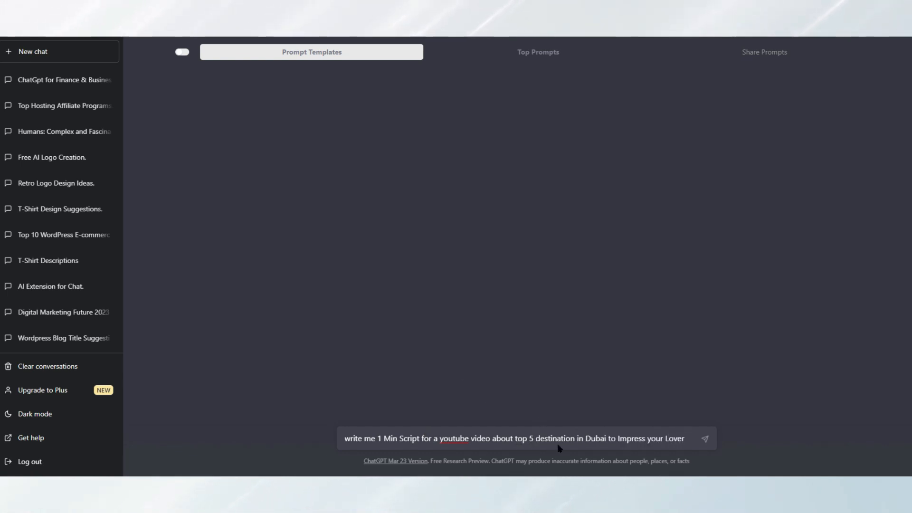
click(704, 439)
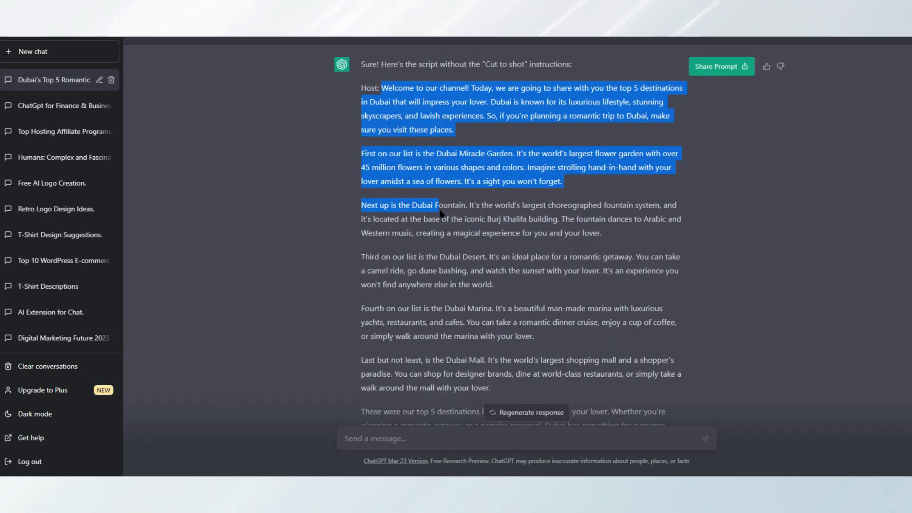
Copy the script from "Welcome to our channel!" through "Thank you for watching" into the Designs.ai video's script.
drag(430, 261, 407, 267)
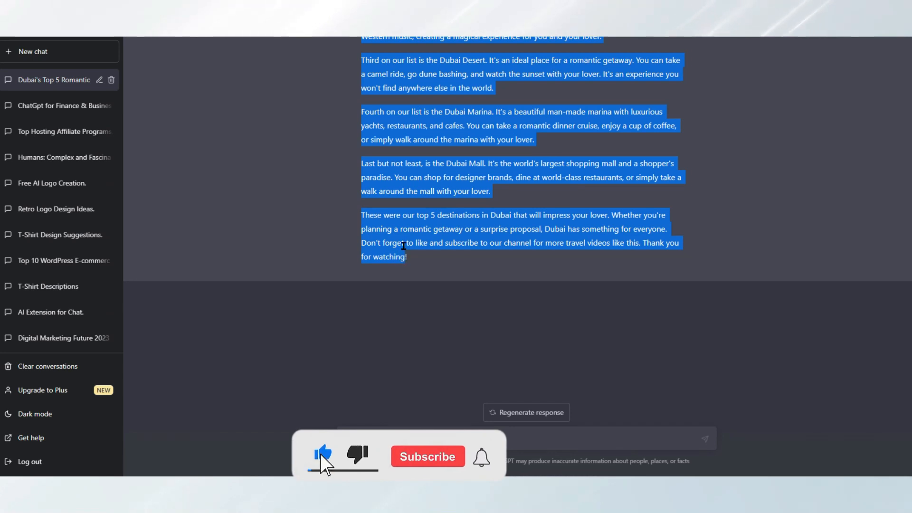
right_click(410, 231)
click(417, 236)
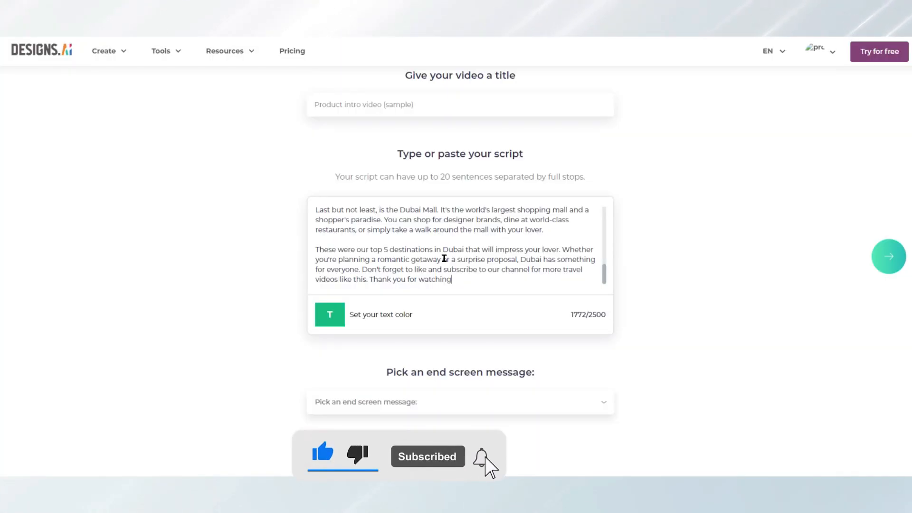
scroll(444, 258, up, 10)
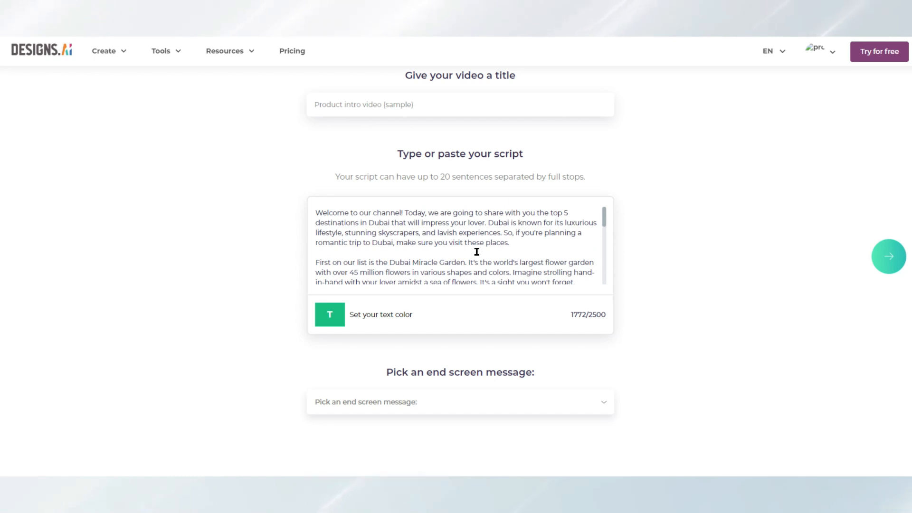
scroll(470, 203, up, 2)
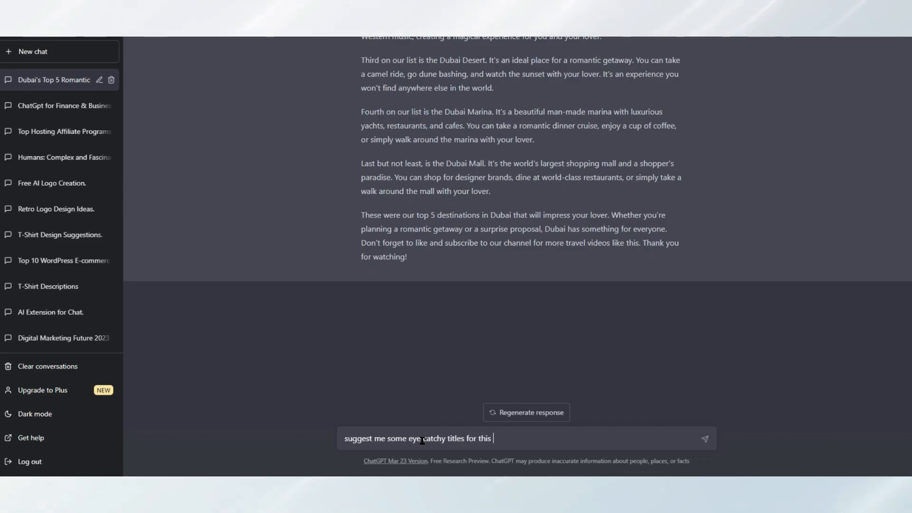
Ask ChatGPT to "suggest me some eye catchy titles for this script" and copy "Top 5 Romantic Destinations in Dubai to Impress Your Lover".
text(pt)
key(Return)
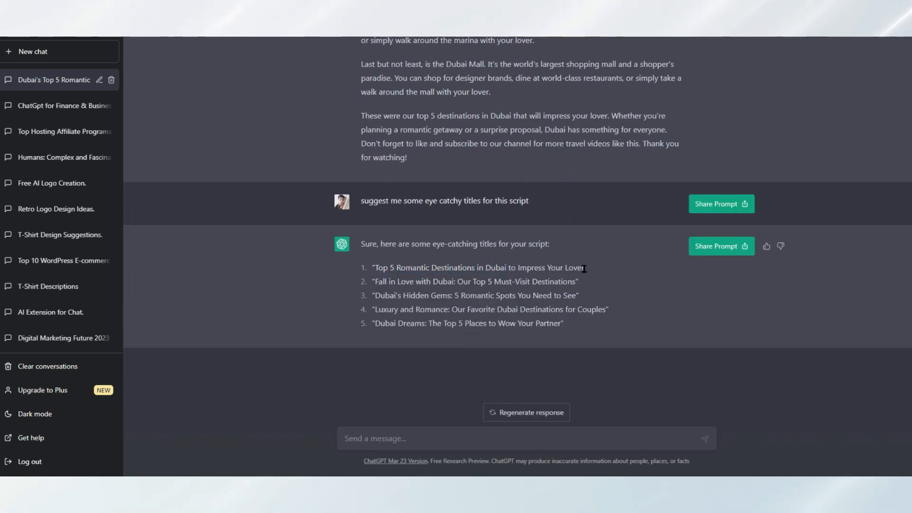
drag(570, 274, 374, 268)
right_click(376, 269)
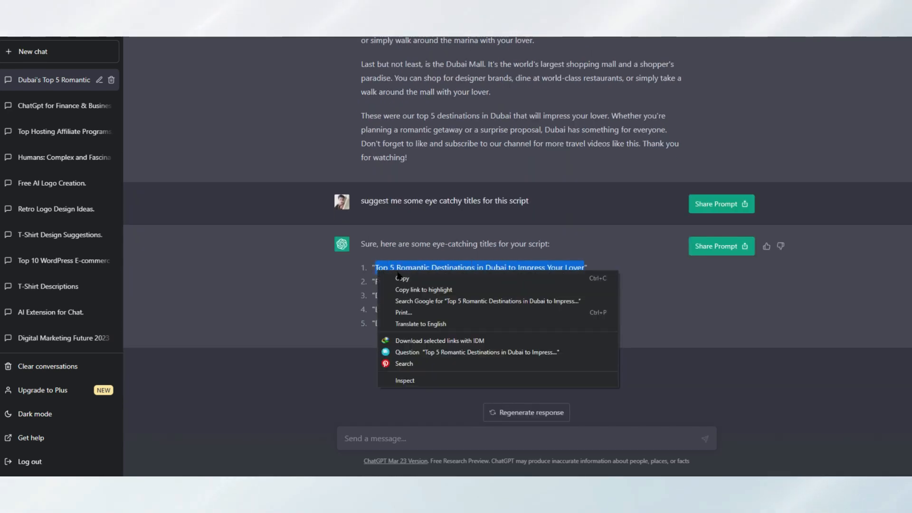
click(401, 280)
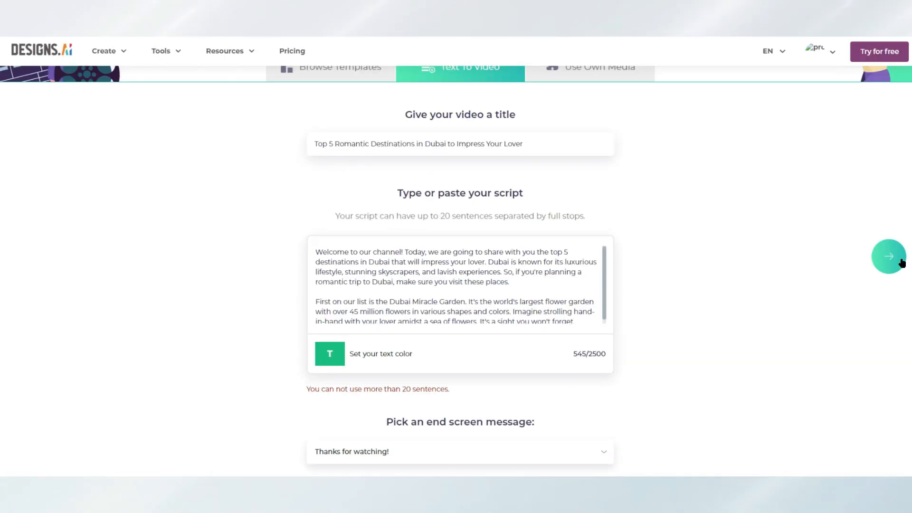
Submit the Designs.ai video's title, script and "Thanks for watching!" end message, and select Travel, Hospitality & Tourism as the industry.
click(901, 261)
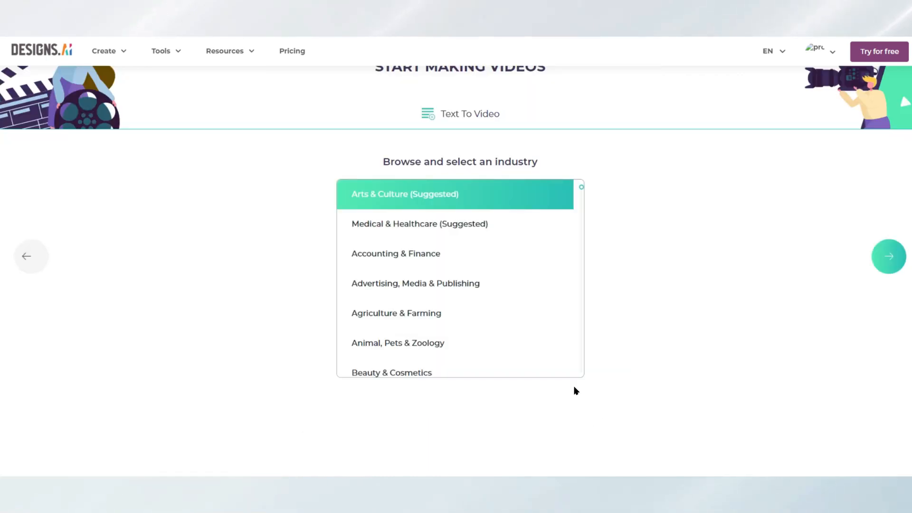
scroll(466, 271, down, 15)
click(459, 370)
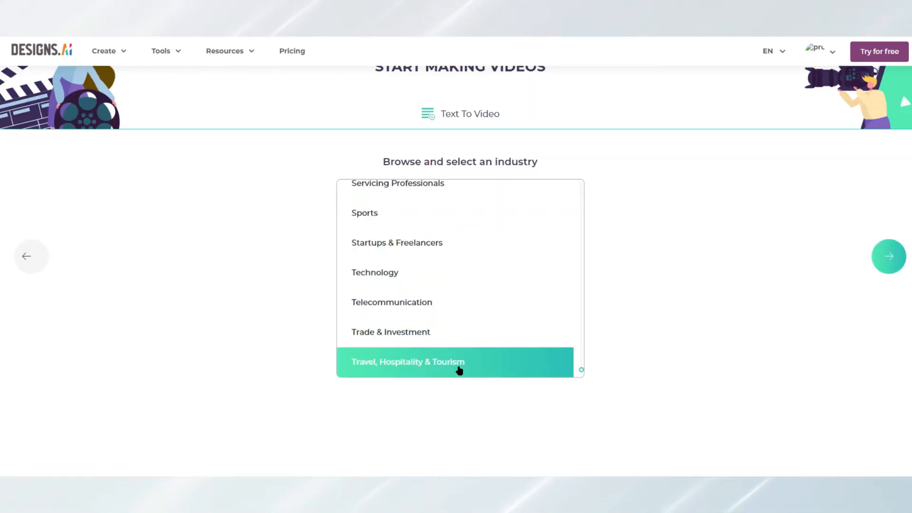
click(884, 265)
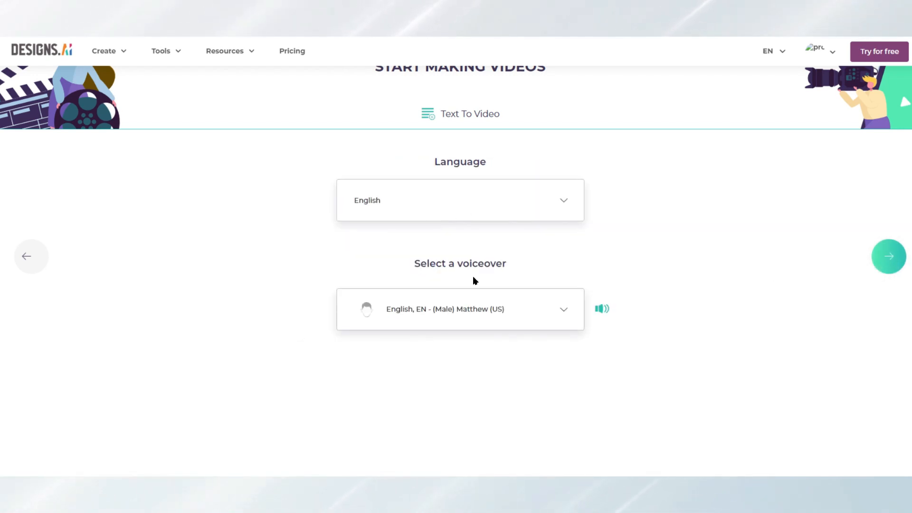
Keep English as the language with the male Matthew (US) voiceover, and continue to generate the video draft.
click(567, 203)
click(557, 232)
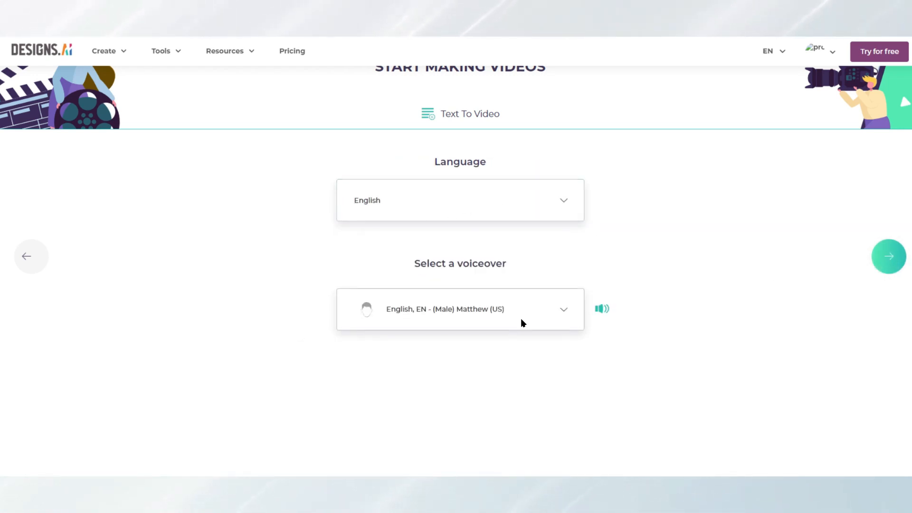
click(560, 311)
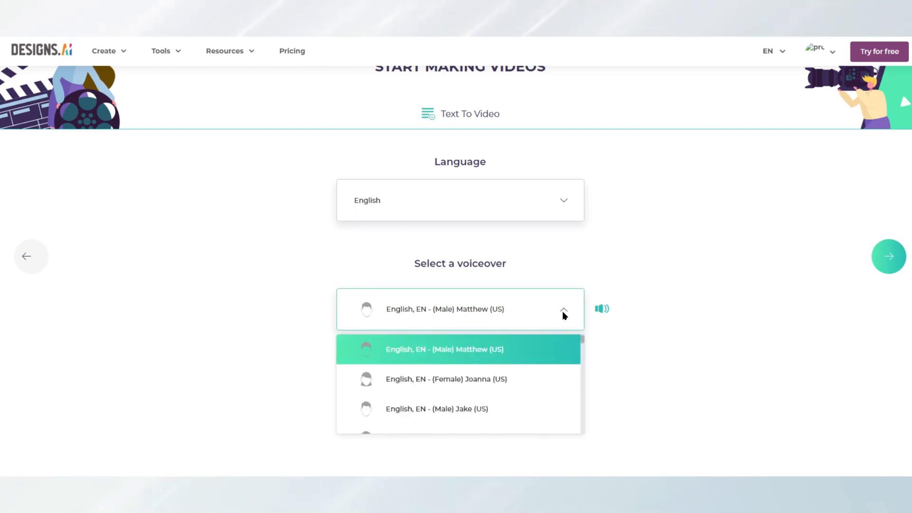
click(587, 279)
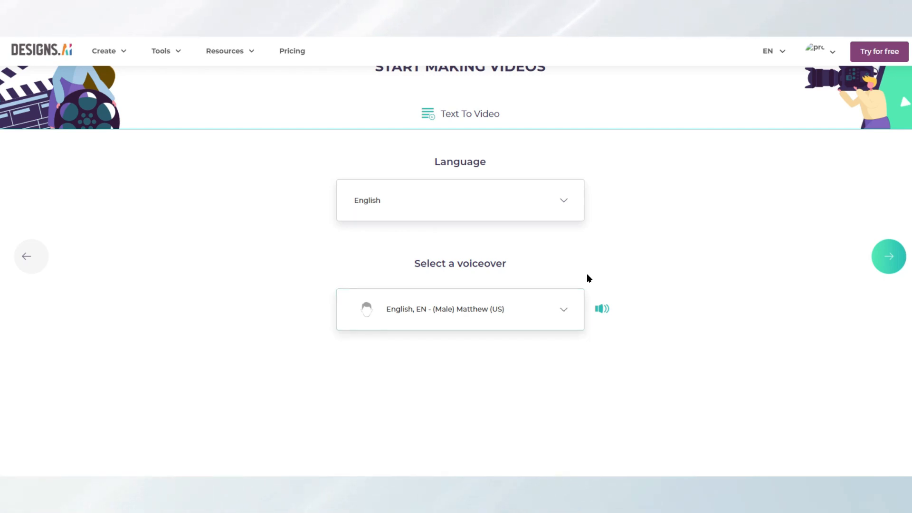
click(891, 259)
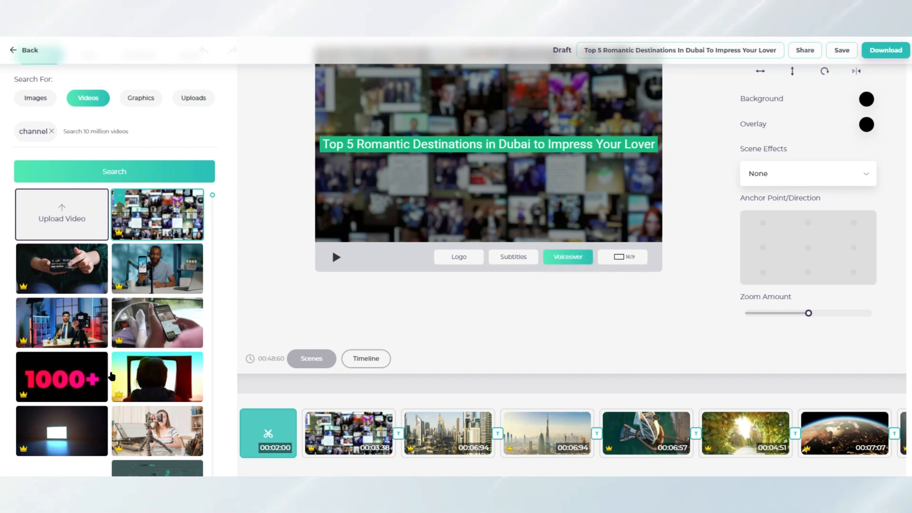
Play the draft's preview and browse the stock videos suggested for the "channel" keyword.
click(336, 257)
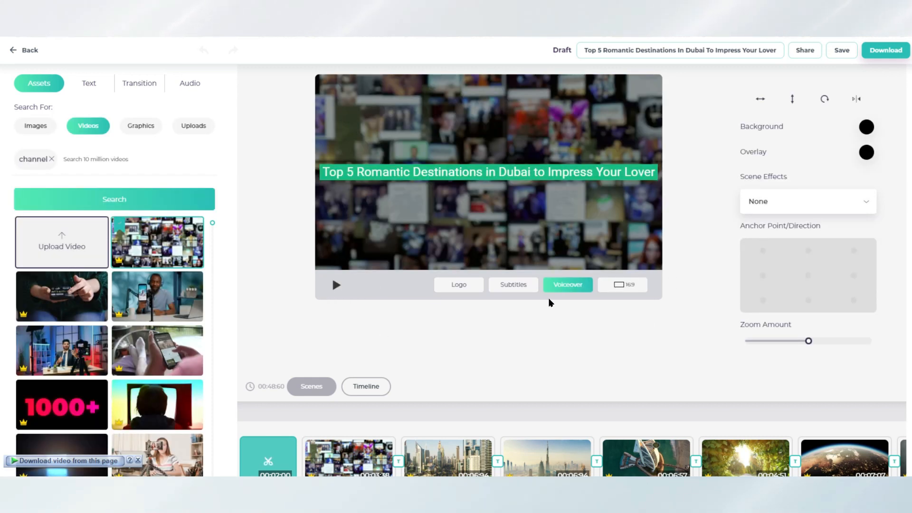
scroll(549, 302, down, 2)
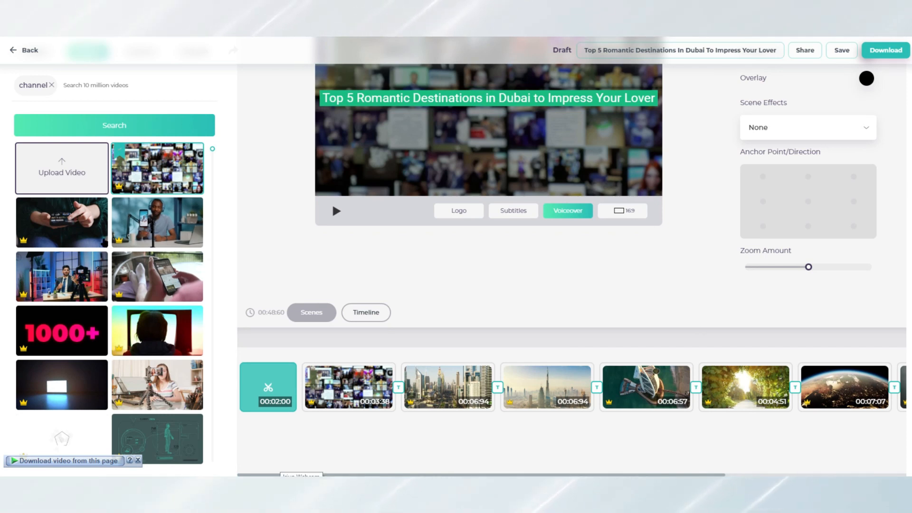
scroll(548, 302, up, 1)
scroll(180, 259, down, 5)
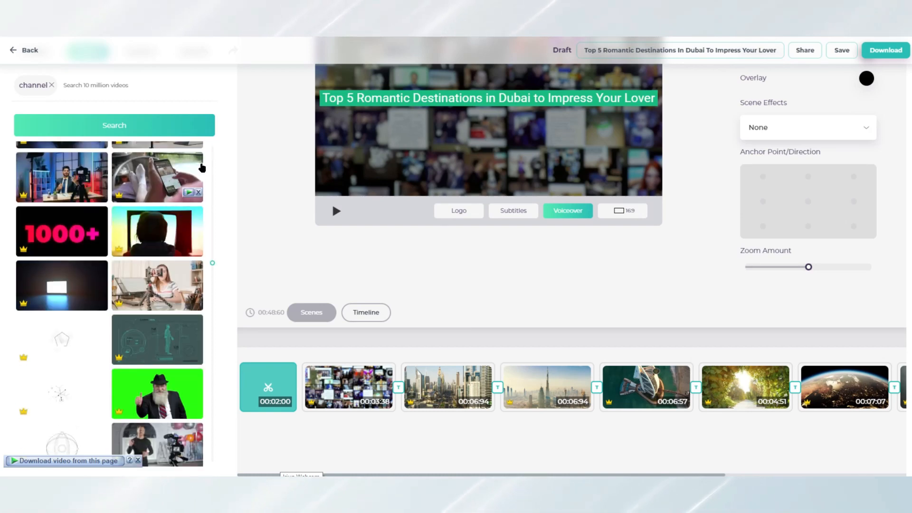
scroll(180, 258, down, 6)
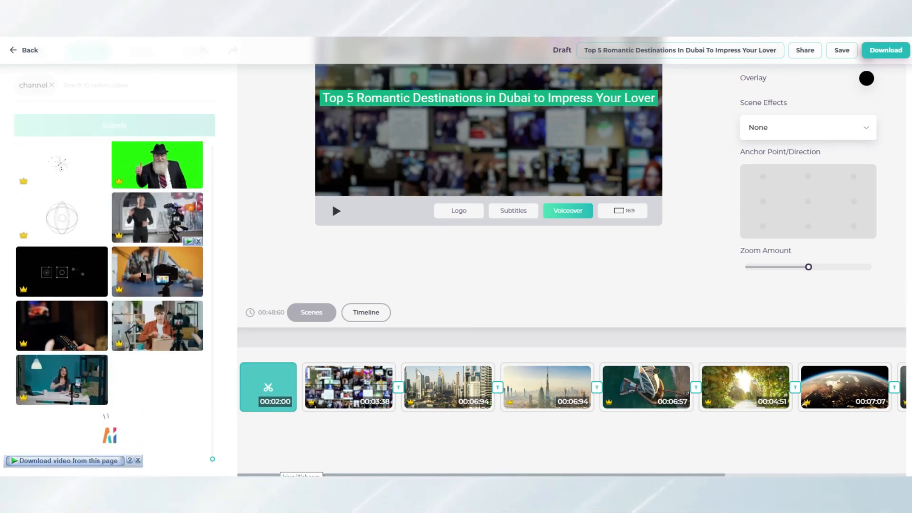
scroll(82, 308, down, 4)
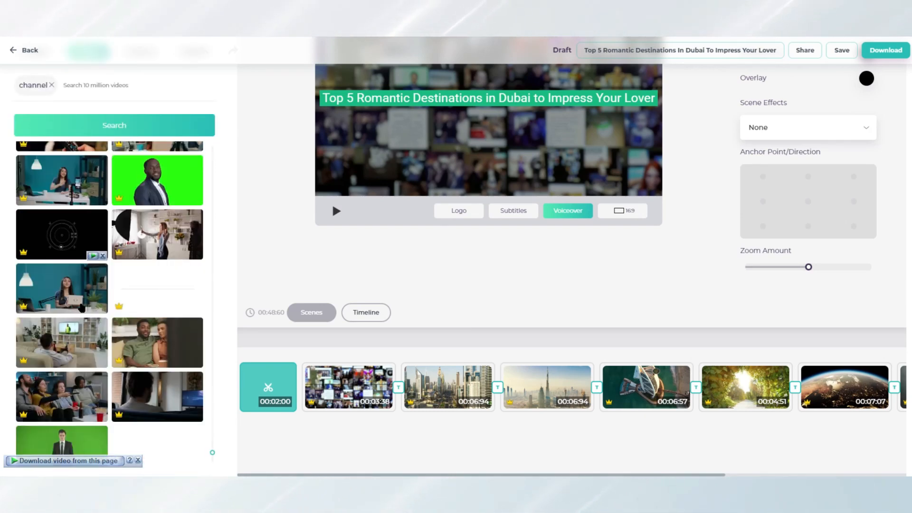
scroll(169, 277, down, 2)
scroll(169, 276, up, 3)
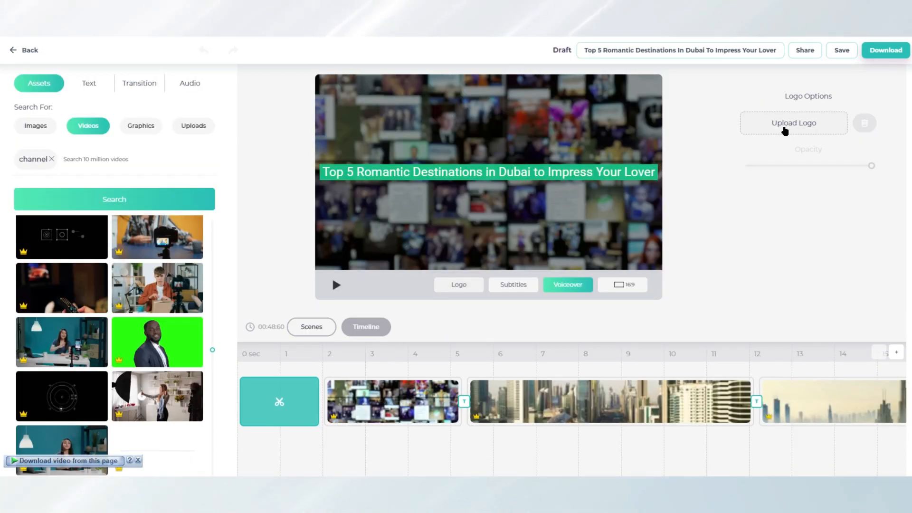
Upload the L&D-Logo image file as the video's logo.
click(793, 125)
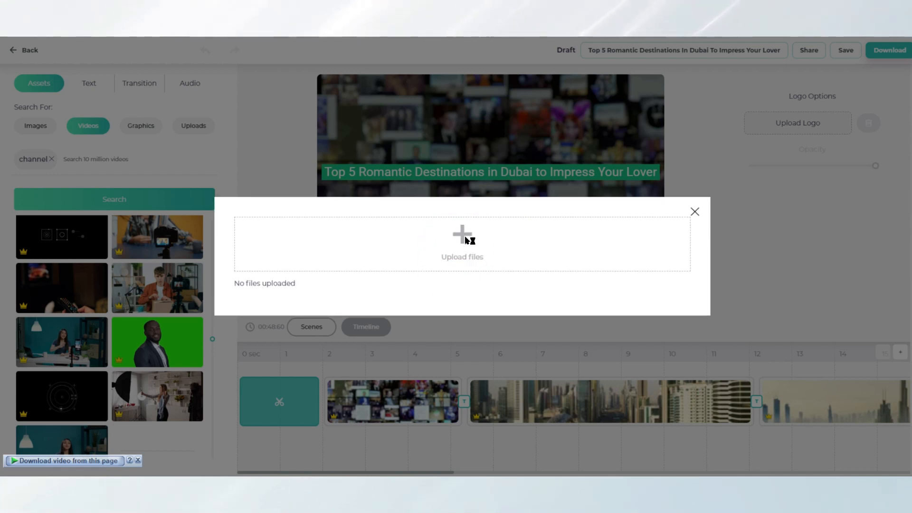
click(504, 252)
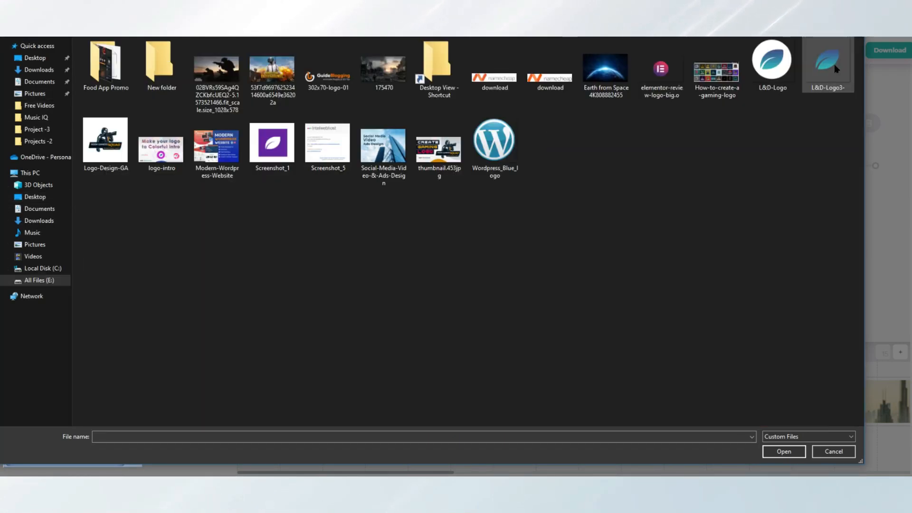
click(771, 64)
click(784, 451)
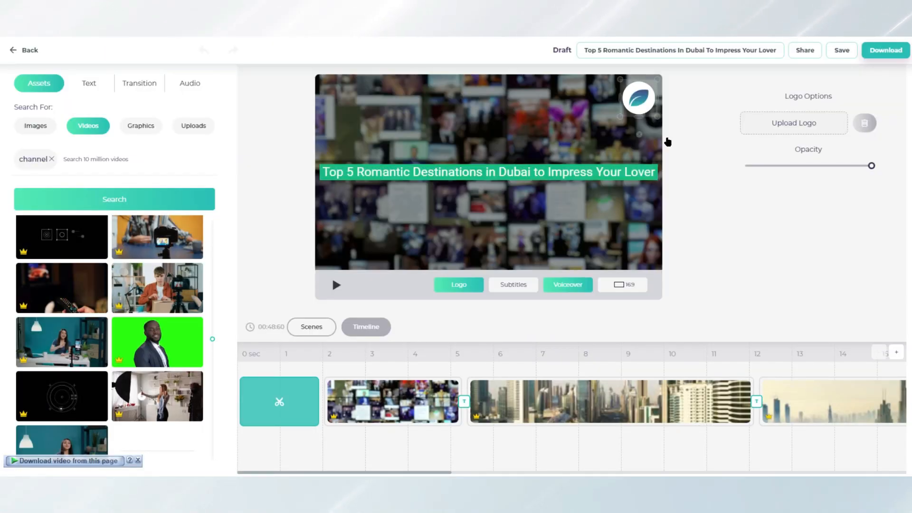
Move the logo to the video frame's upper-left corner and replace the welcome scene's footage with a Dubai skyline clip found by searching "dubai".
drag(637, 107, 326, 108)
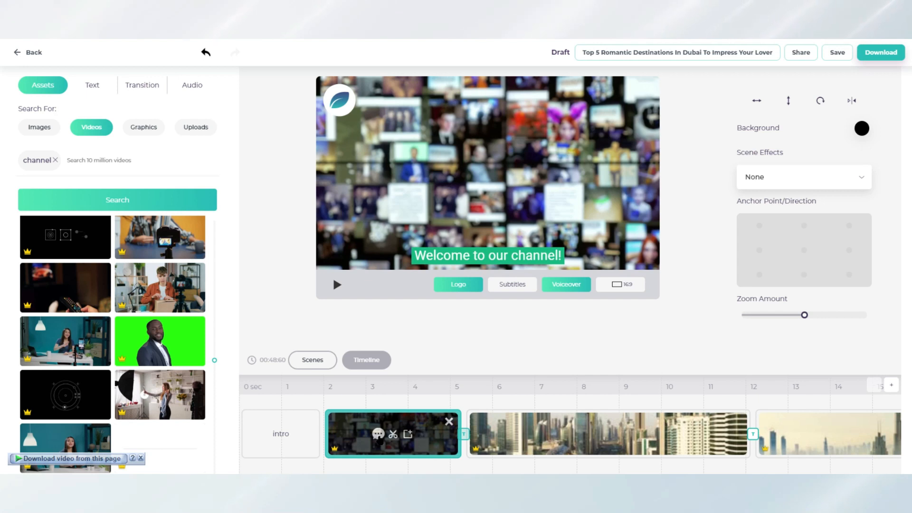
click(408, 433)
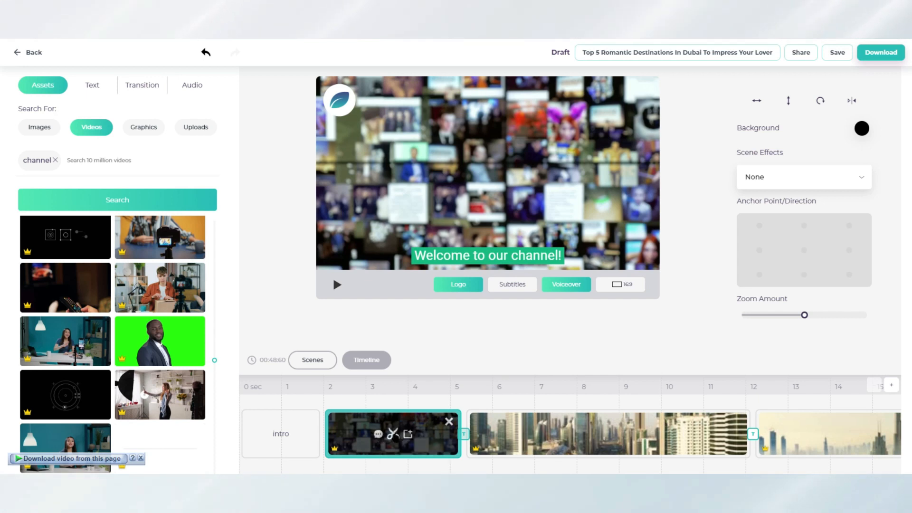
scroll(57, 349, up, 10)
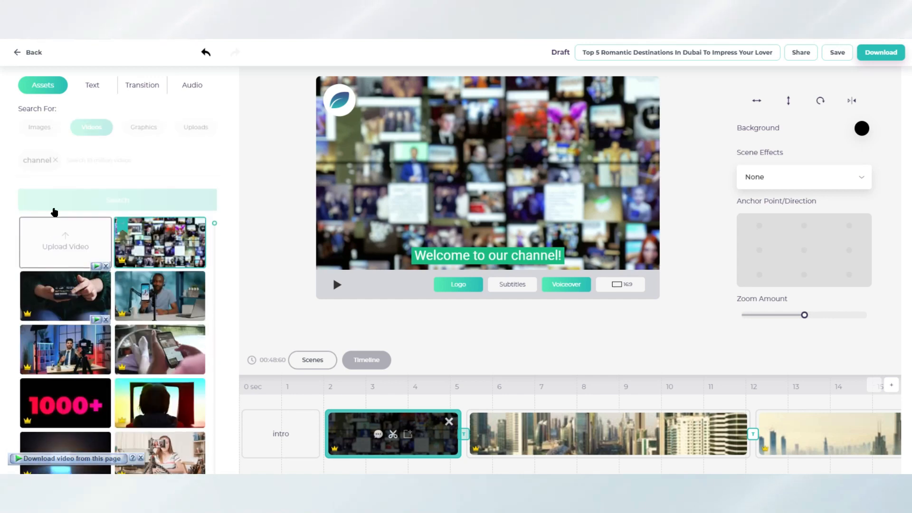
click(127, 201)
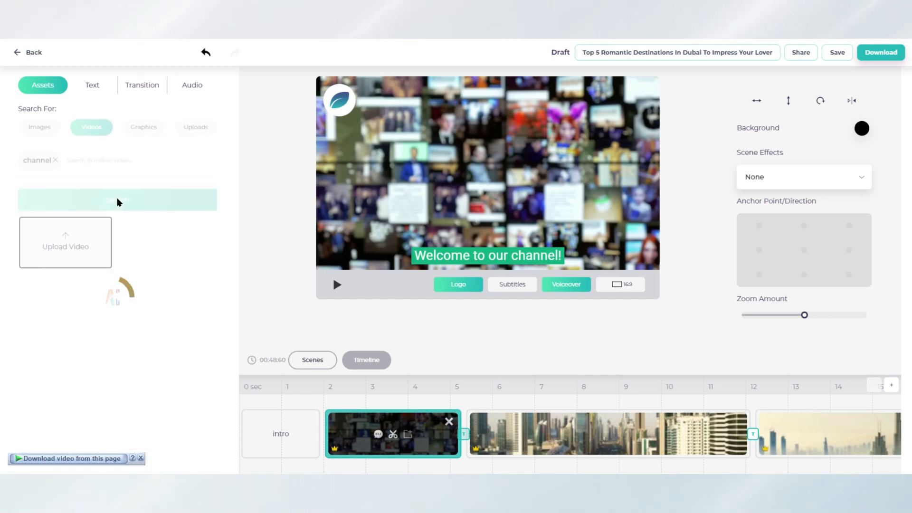
scroll(92, 400, down, 4)
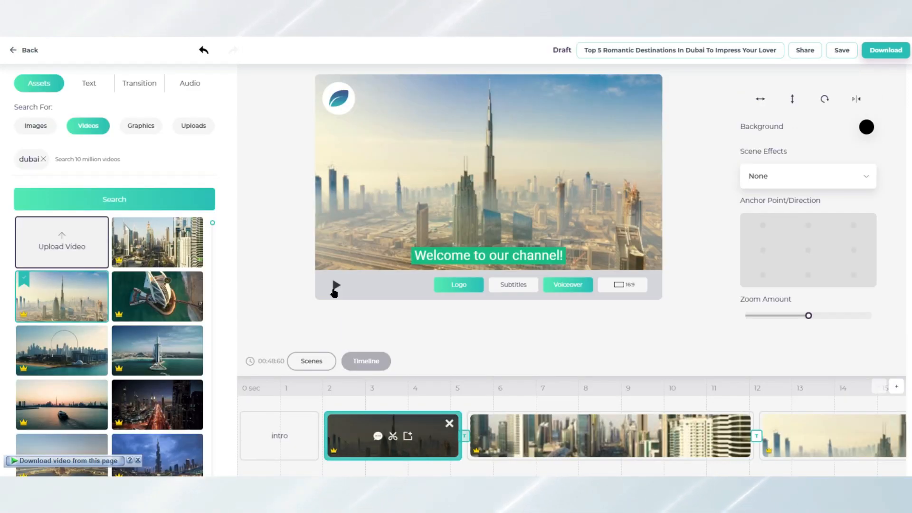
click(335, 288)
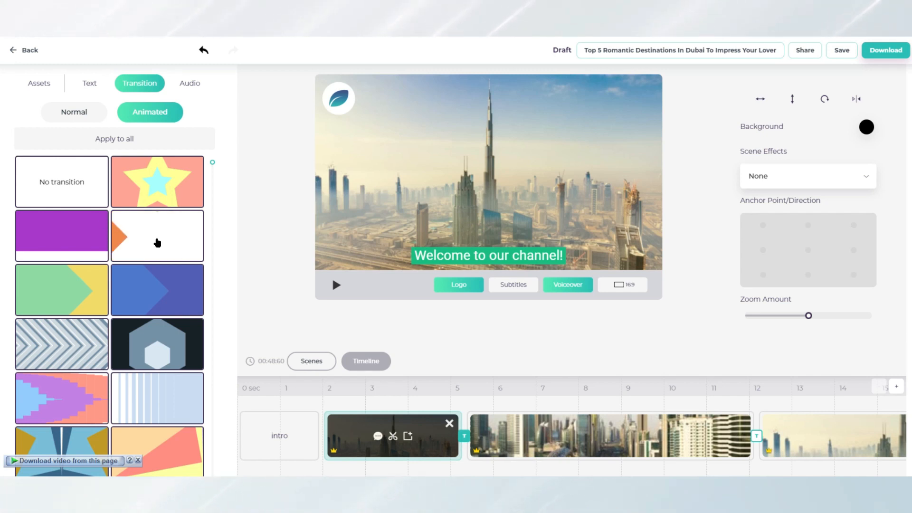
Try to apply the white animated transition with the orange arrow between the welcome scene and the following scene, and play the preview.
drag(157, 242, 285, 427)
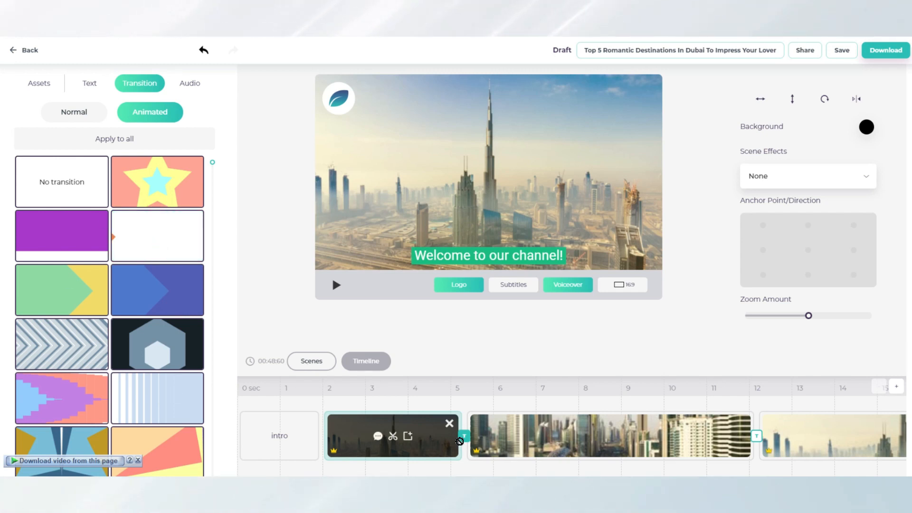
drag(459, 441, 459, 441)
click(335, 285)
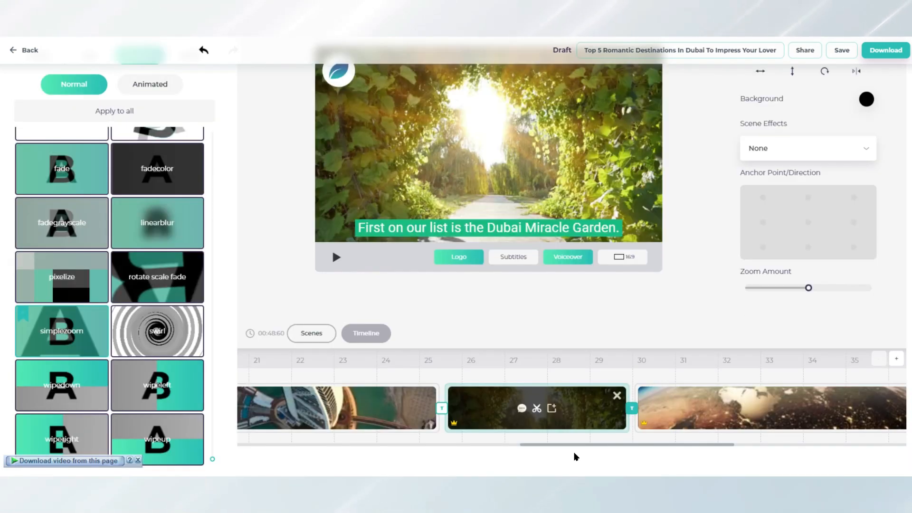
Return to the start of the timeline and play back the edited scenes and transitions, including from the welcome scene.
drag(549, 448, 279, 435)
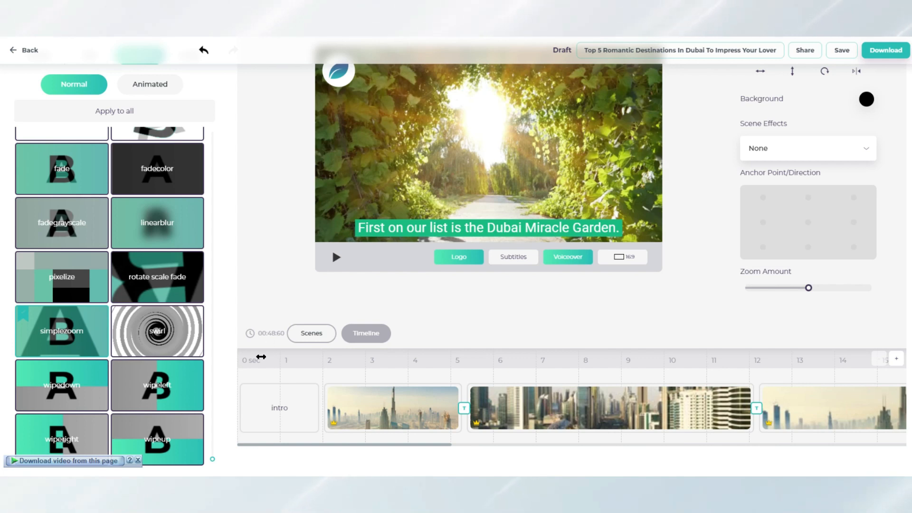
click(332, 257)
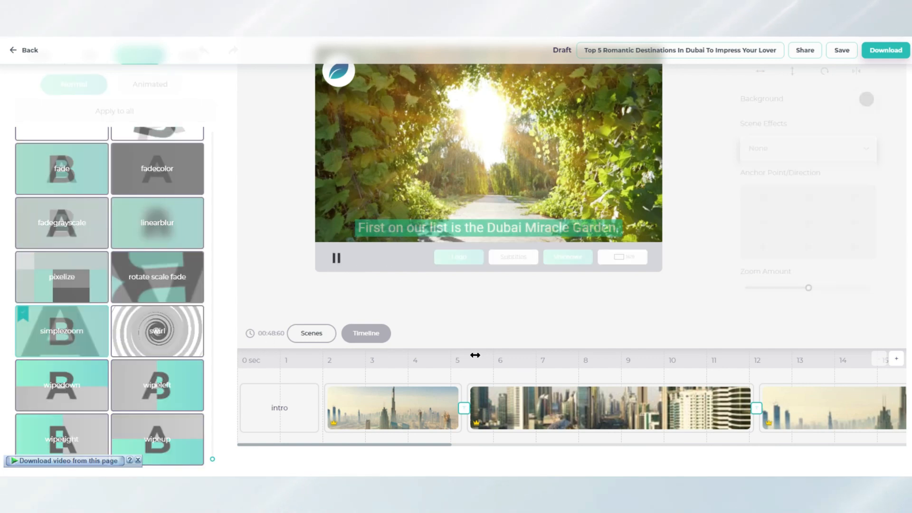
scroll(474, 344, up, 1)
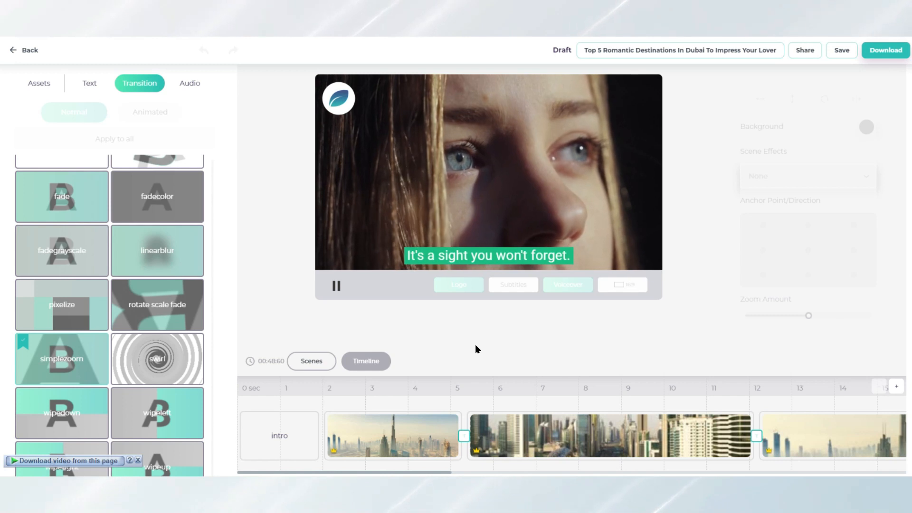
click(337, 291)
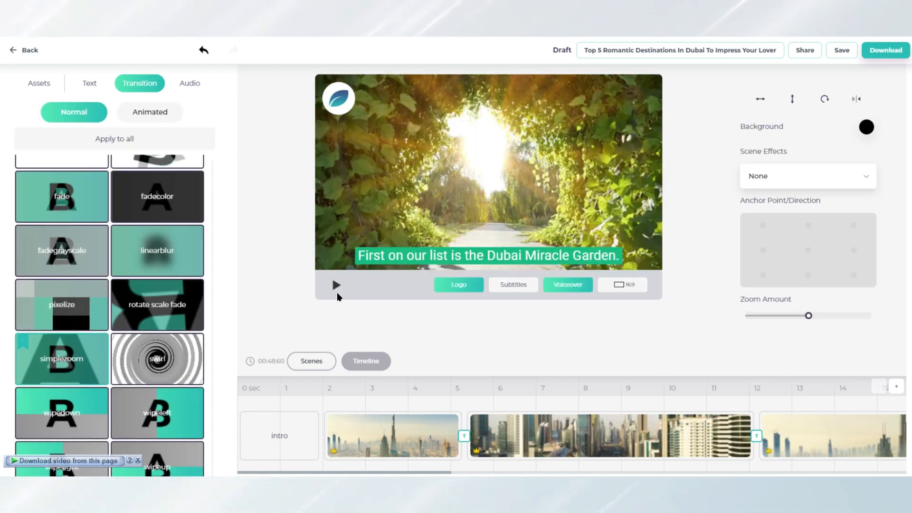
click(333, 287)
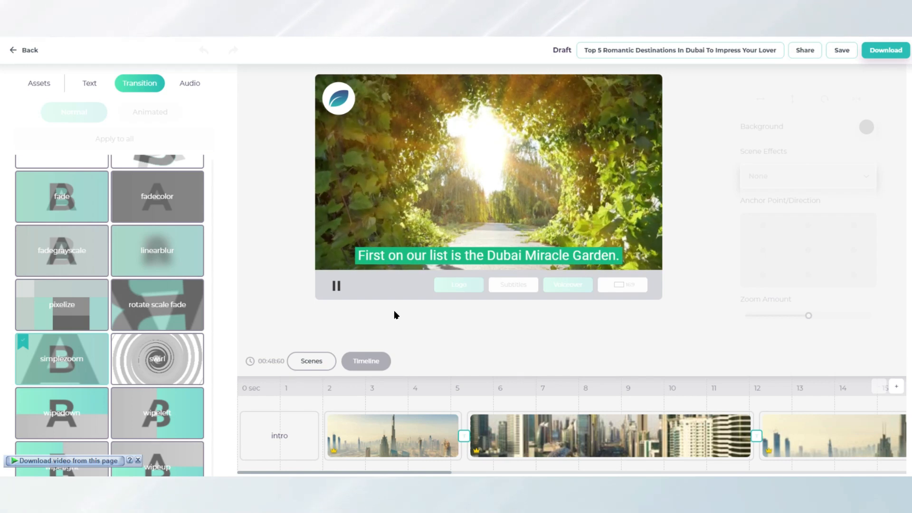
click(391, 435)
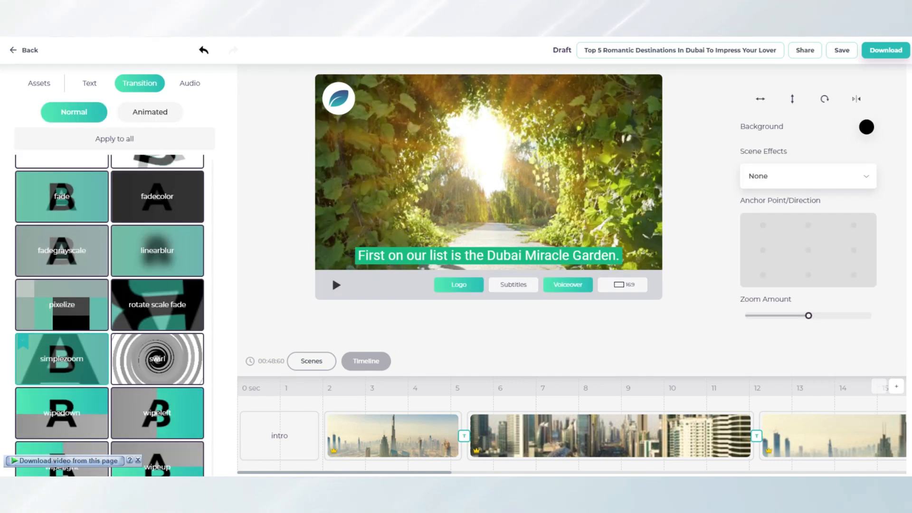
click(392, 435)
click(336, 285)
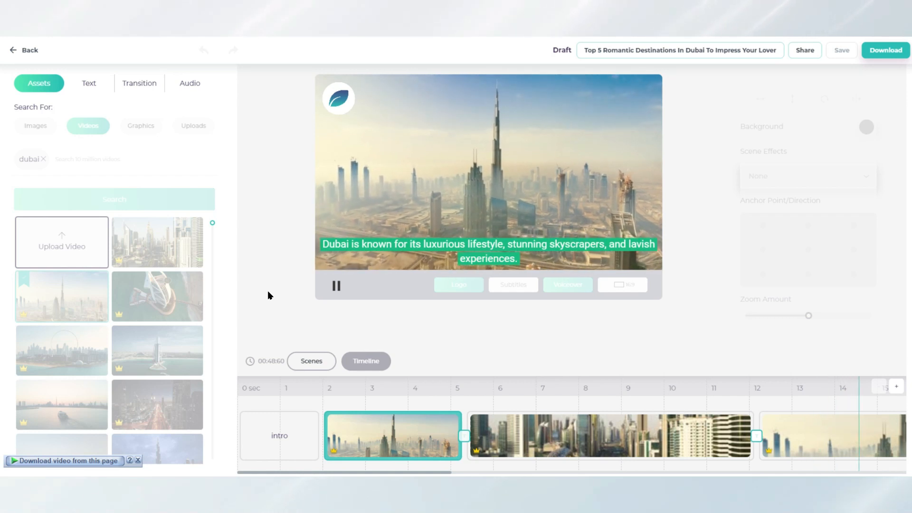
click(337, 285)
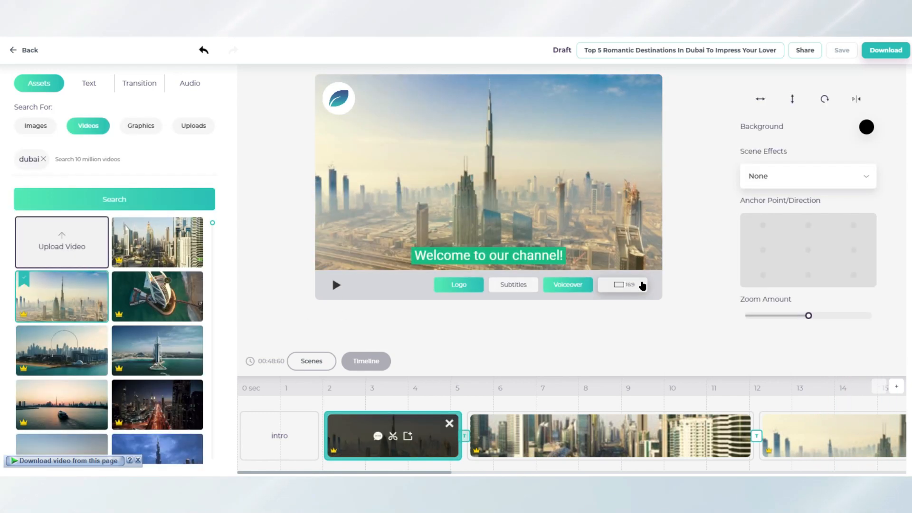
Check the aspect ratio options, keep 16:9, and download the video with its Designs.ai watermark to the Project -3 folder.
click(641, 285)
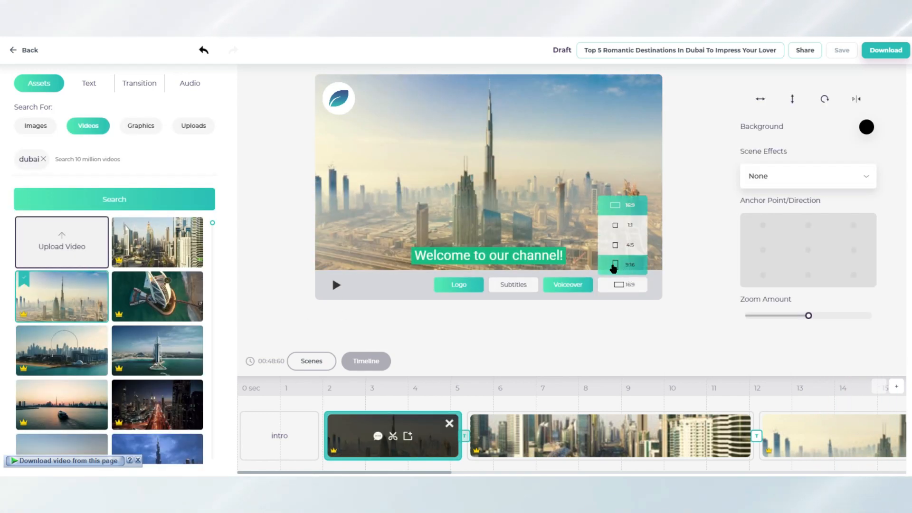
click(625, 266)
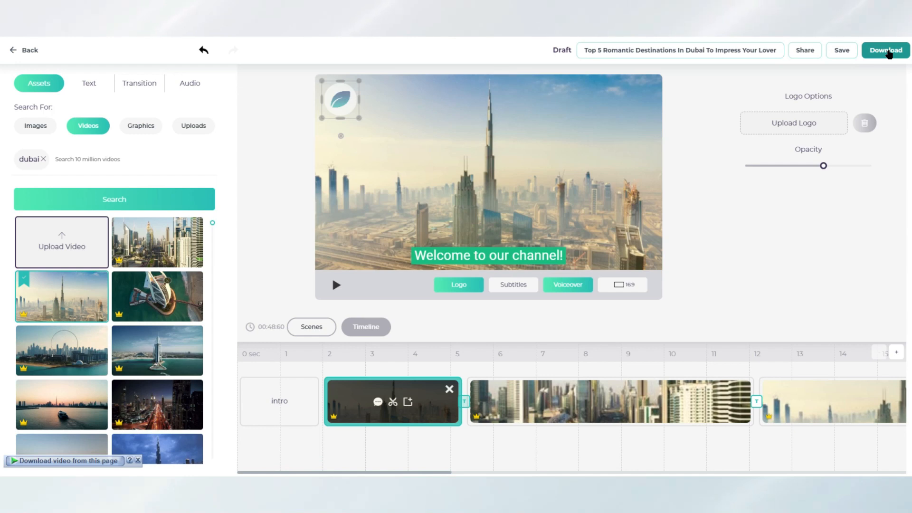
click(887, 50)
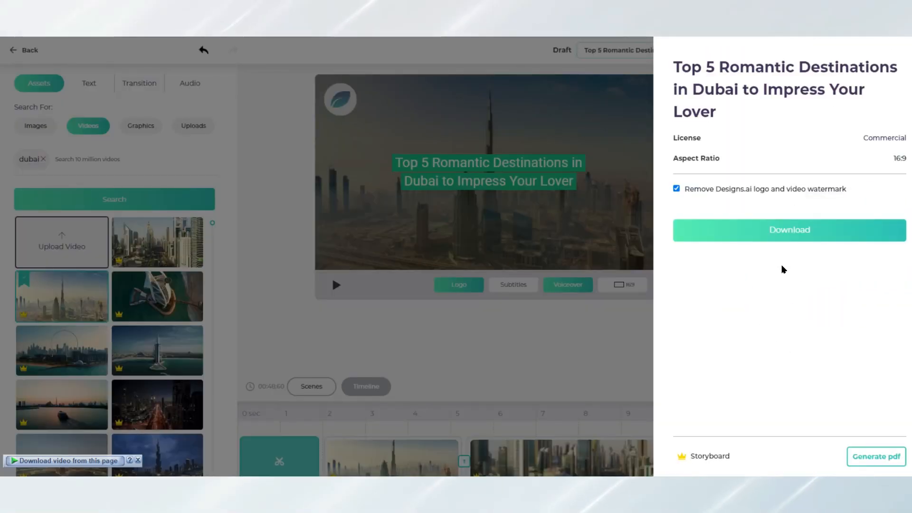
click(790, 230)
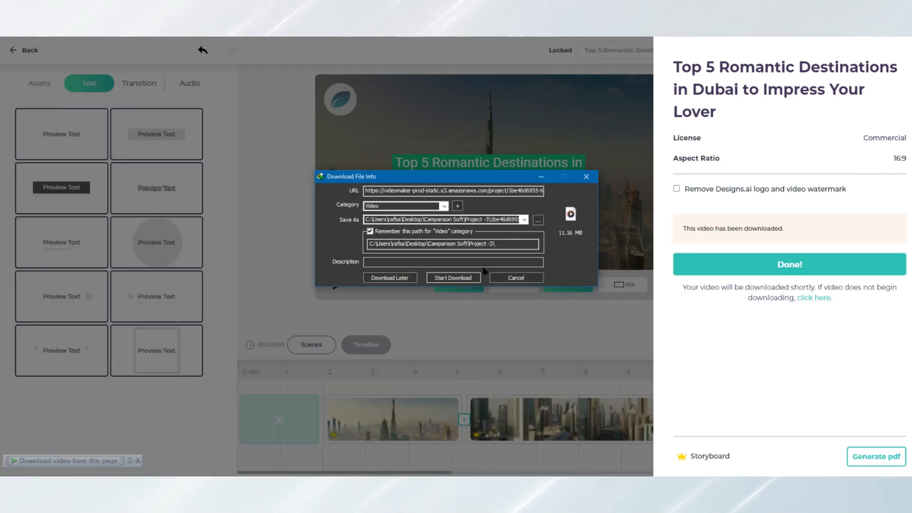
click(449, 278)
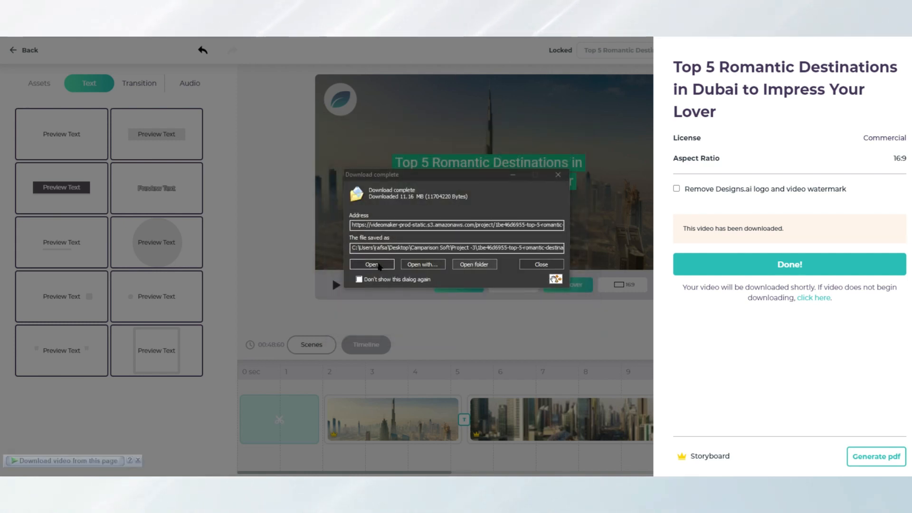
Open the downloaded video in Media Player to watch it, and shrink the player window.
click(372, 264)
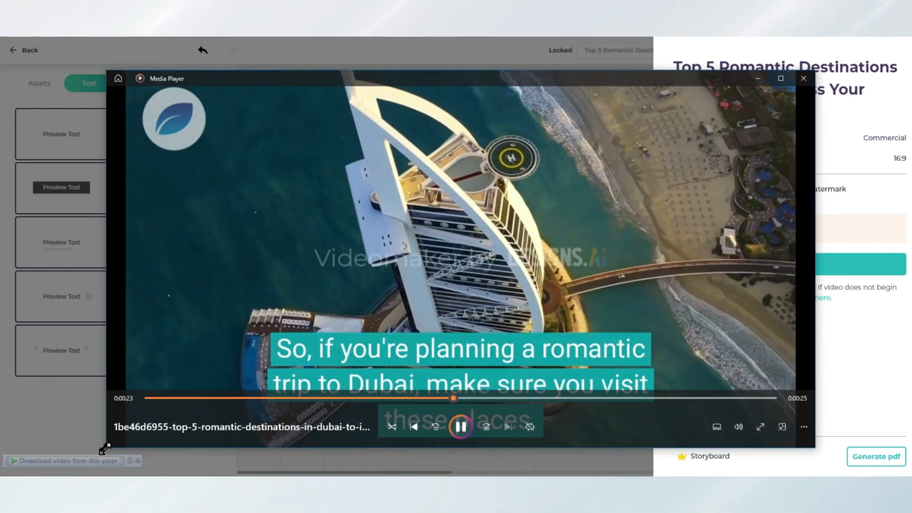
drag(110, 448, 123, 412)
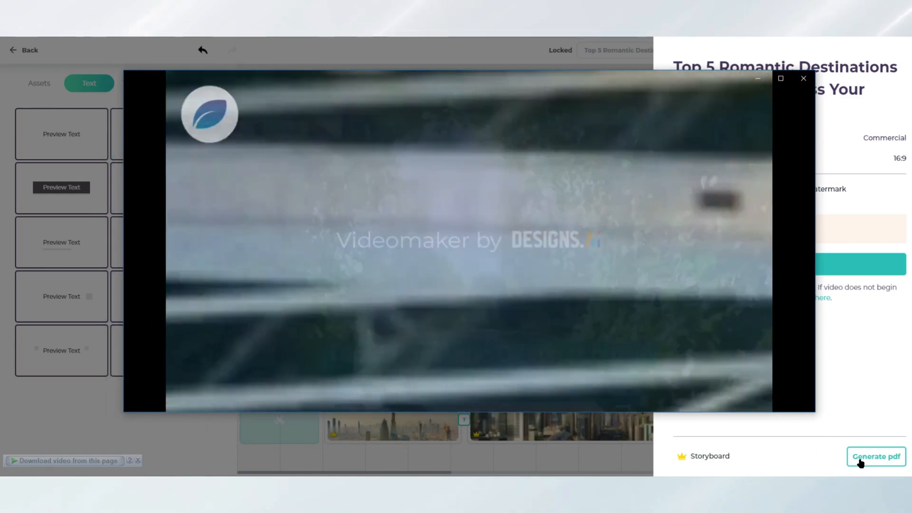